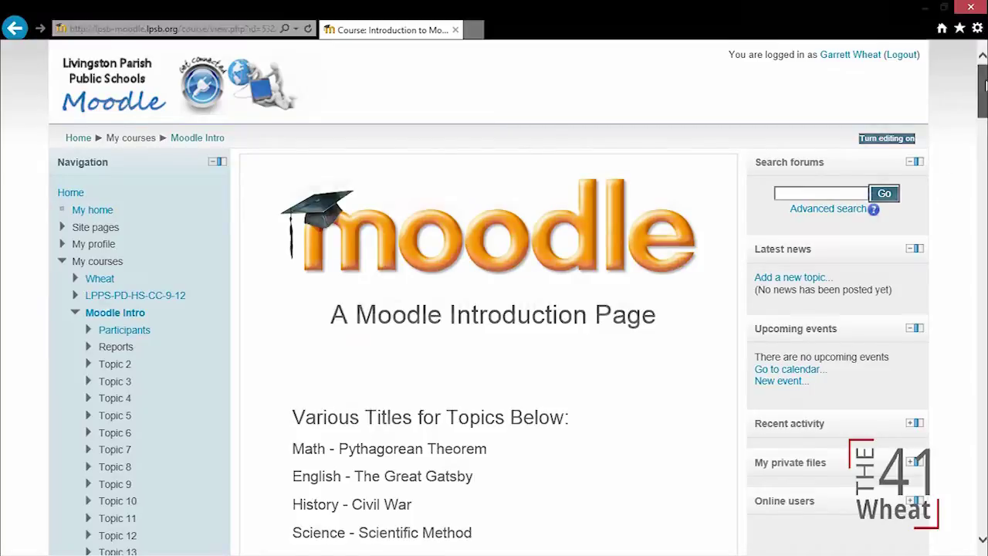
# Step: Collapse the Moodle Intro node and open Edit settings under Course administration
pyautogui.moveTo(984, 85); pyautogui.dragTo(984, 88)
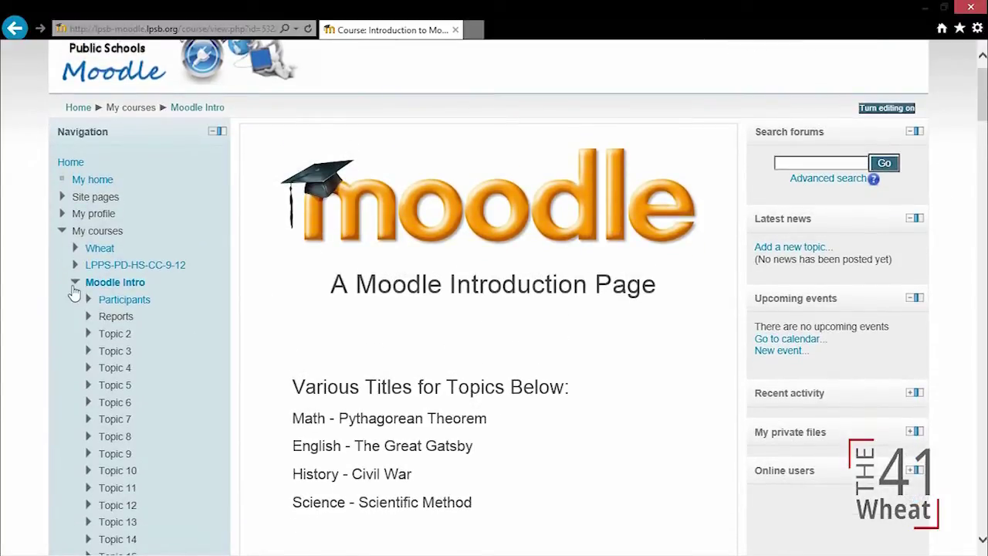
pyautogui.click(75, 286)
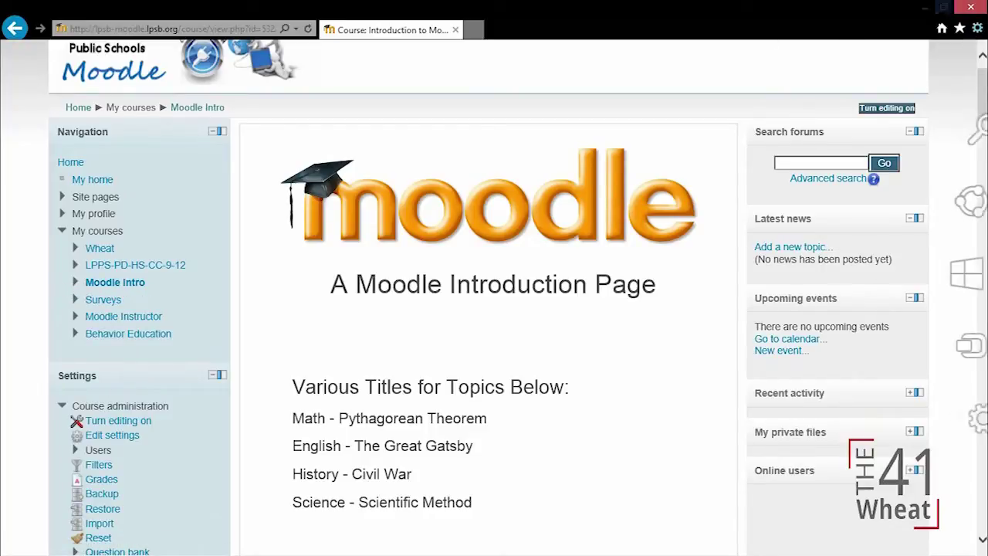
pyautogui.scroll(-3, 984, 127)
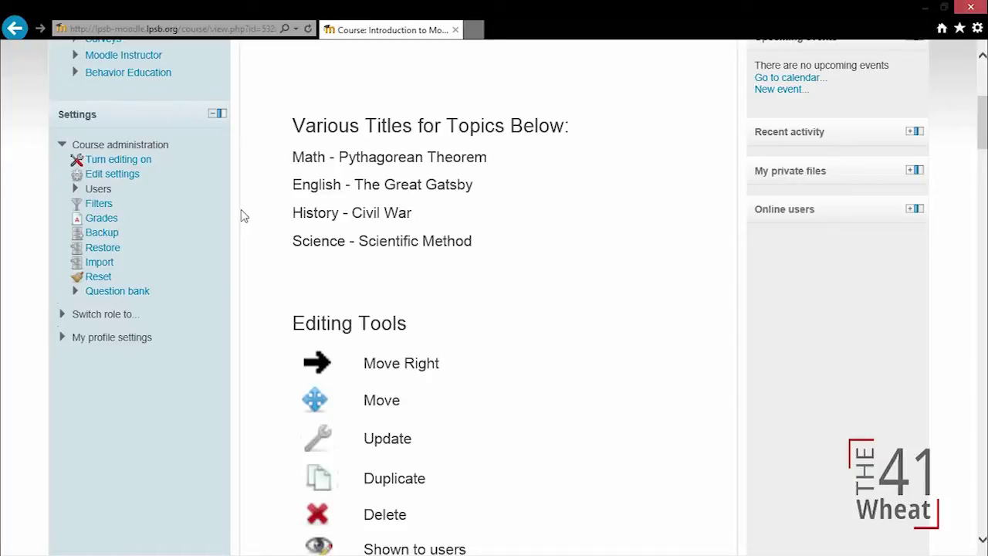
pyautogui.click(124, 176)
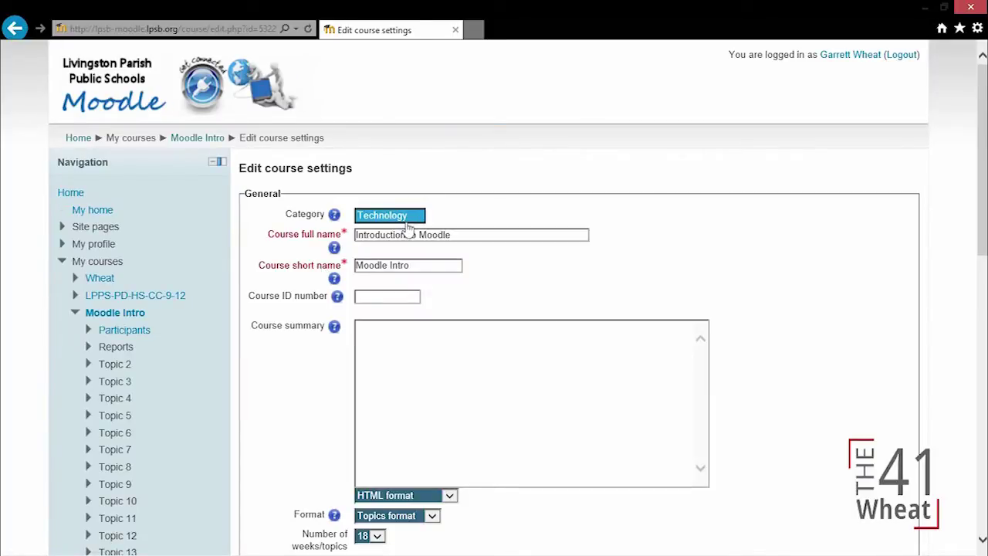
pyautogui.click(413, 220)
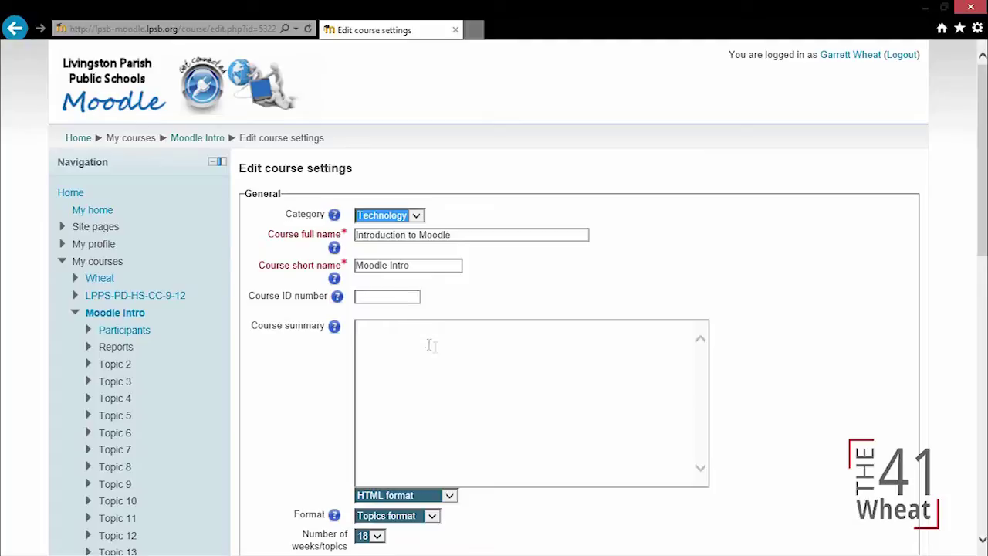
pyautogui.moveTo(983, 114); pyautogui.dragTo(983, 155)
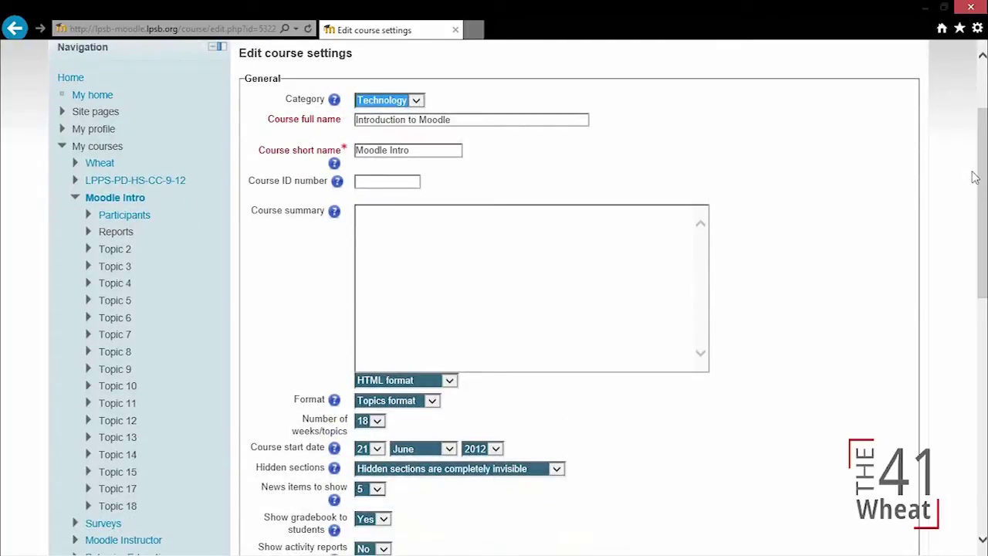
pyautogui.moveTo(982, 181); pyautogui.dragTo(984, 309)
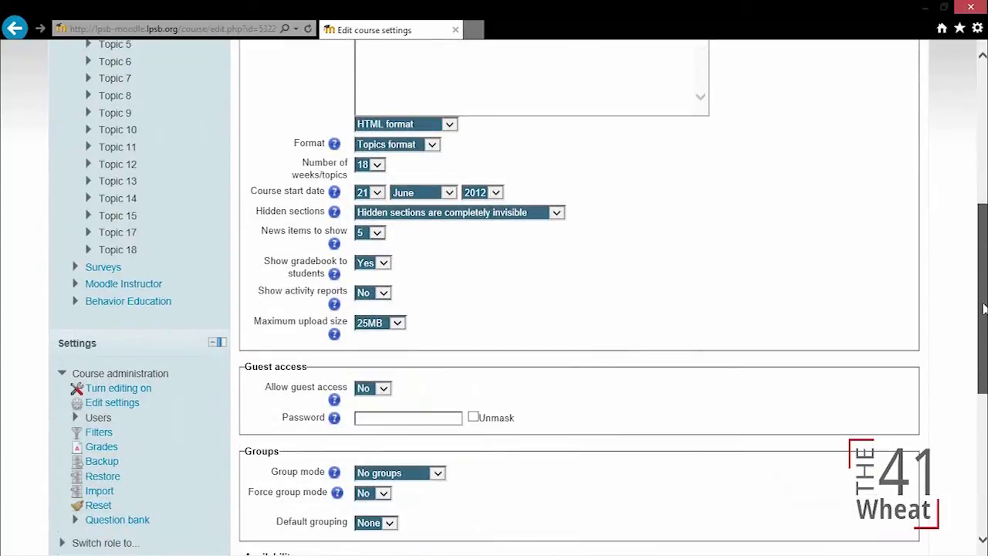
pyautogui.scroll(2, 734, 280)
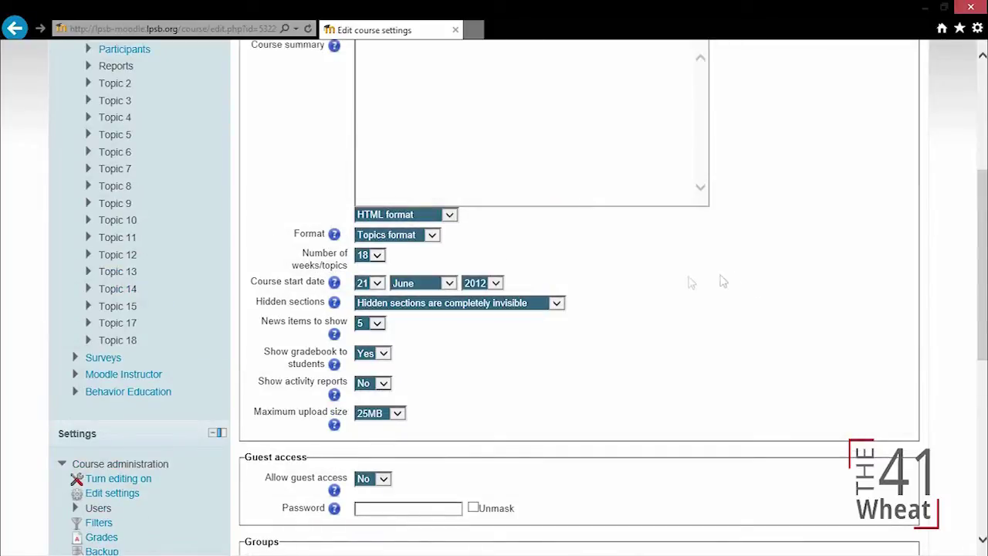
pyautogui.click(429, 236)
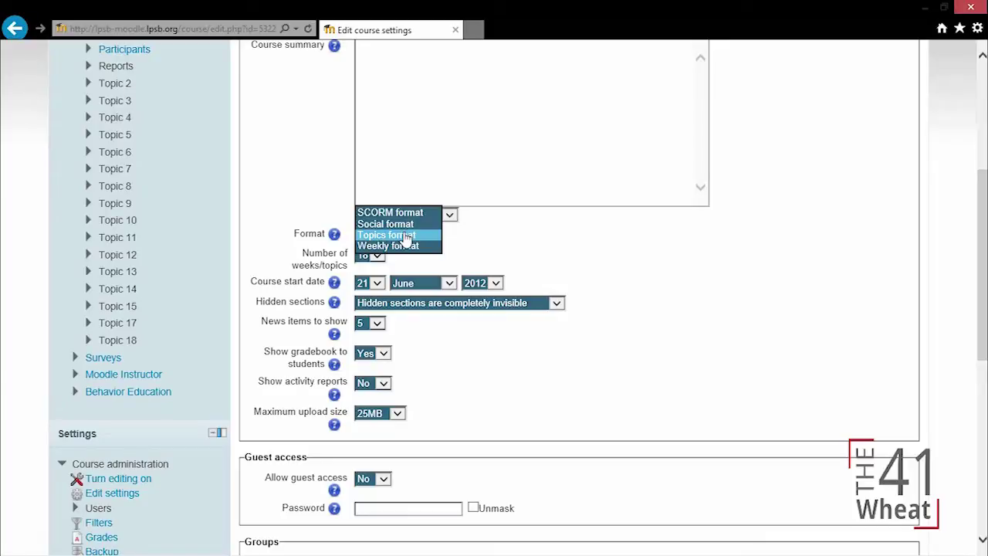
pyautogui.click(405, 235)
pyautogui.click(369, 260)
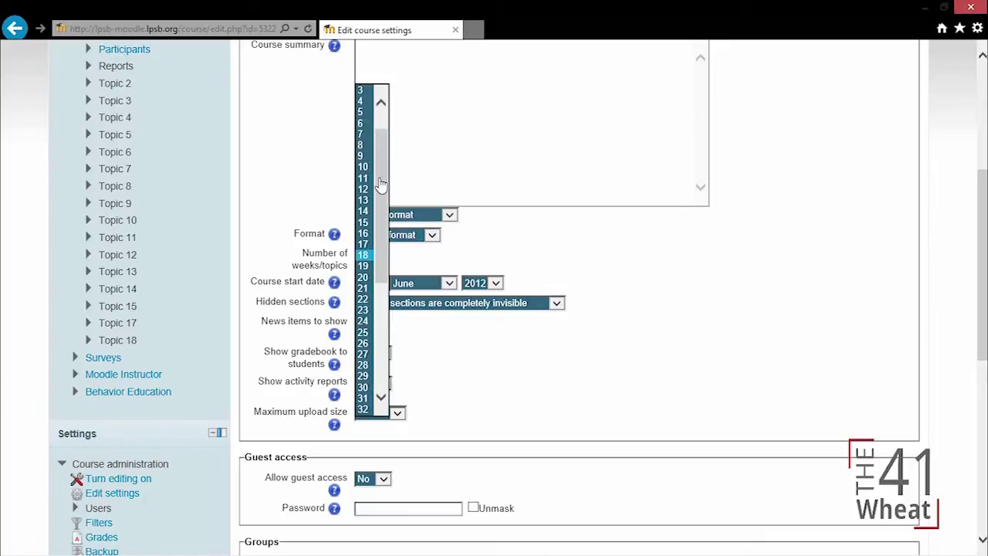
pyautogui.moveTo(380, 184); pyautogui.dragTo(388, 240)
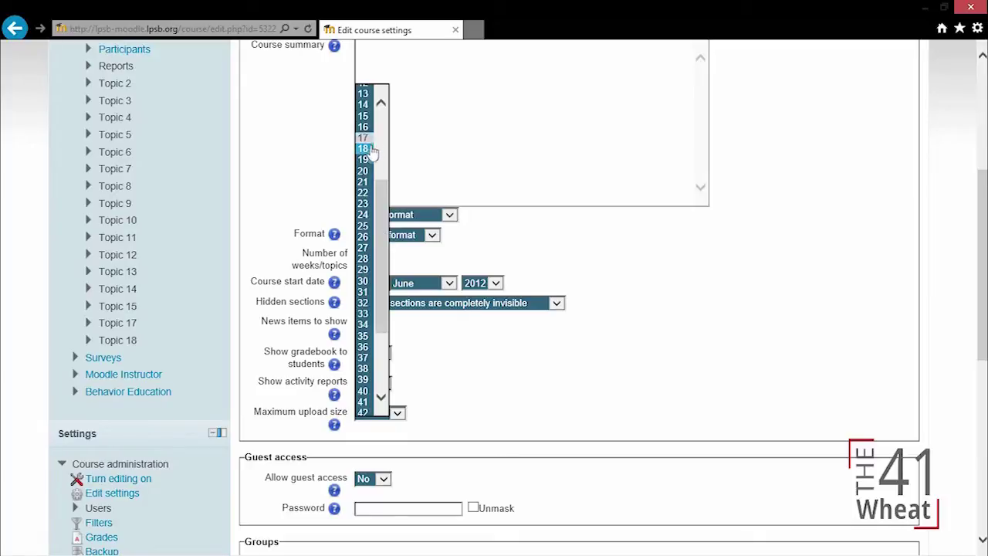
pyautogui.click(557, 257)
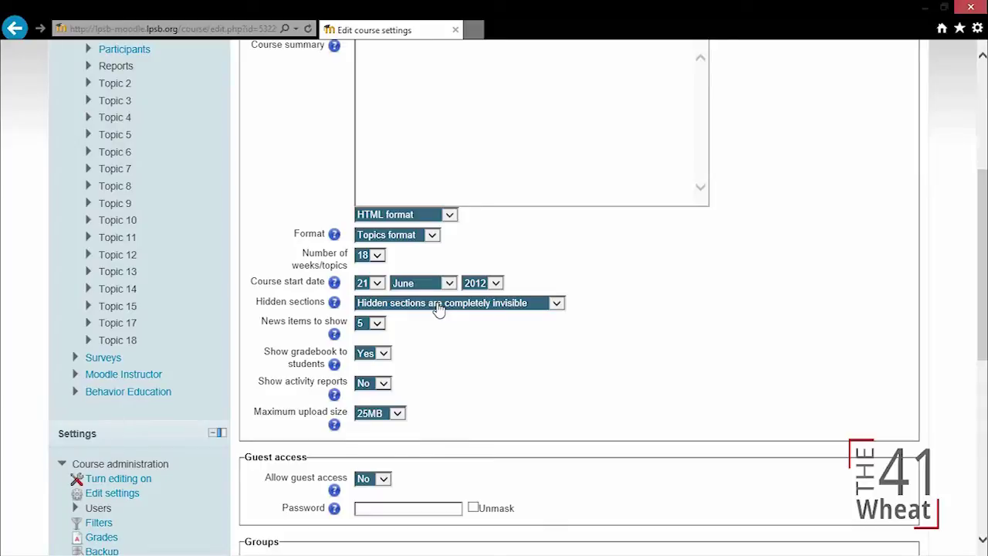
# Step: Keep hidden sections completely invisible, 5 news items and Topics format
pyautogui.click(438, 307)
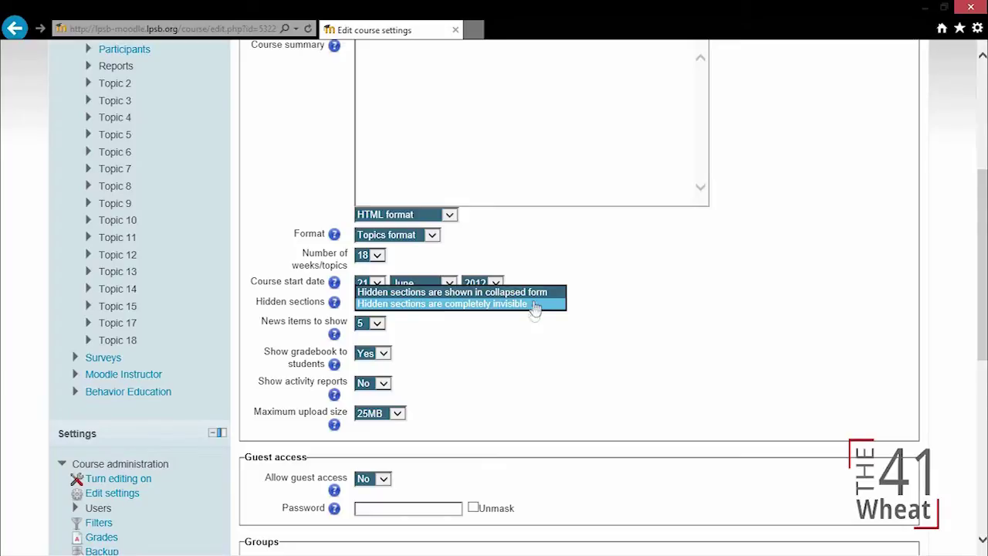
pyautogui.click(447, 304)
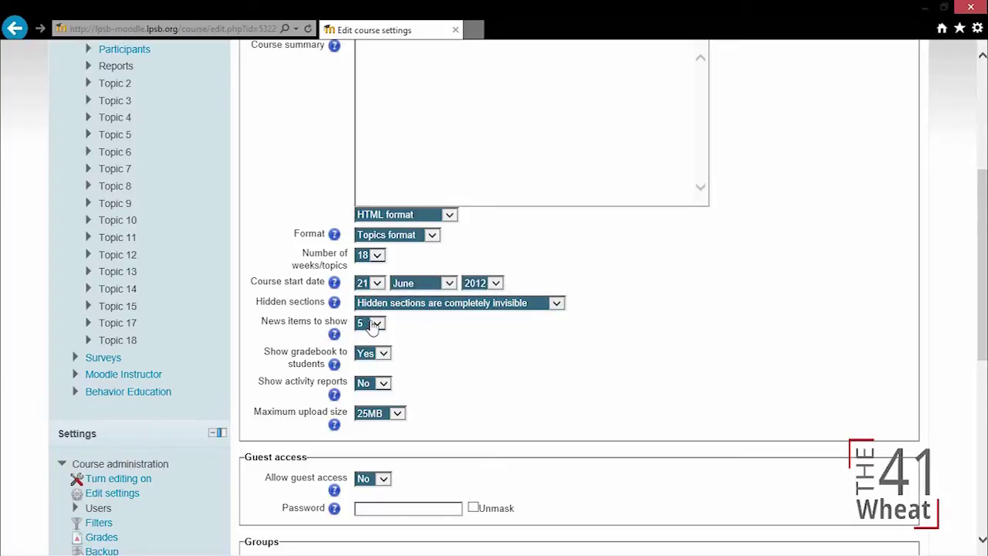
pyautogui.click(371, 324)
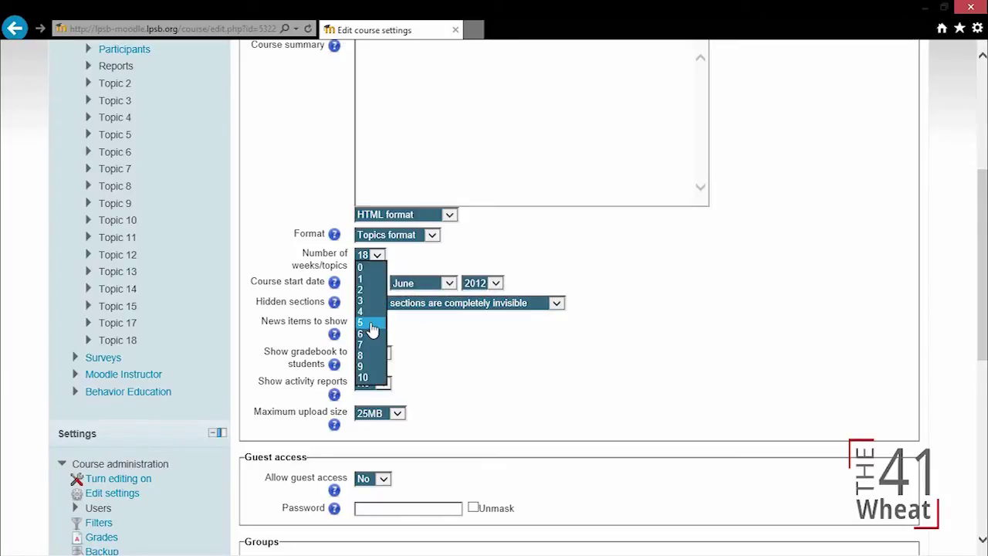
pyautogui.click(445, 331)
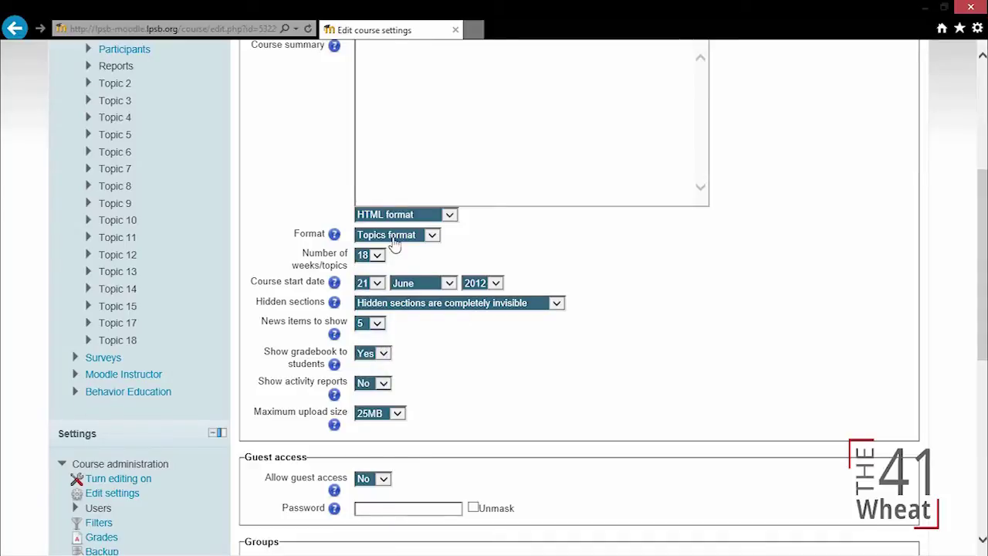
pyautogui.click(397, 236)
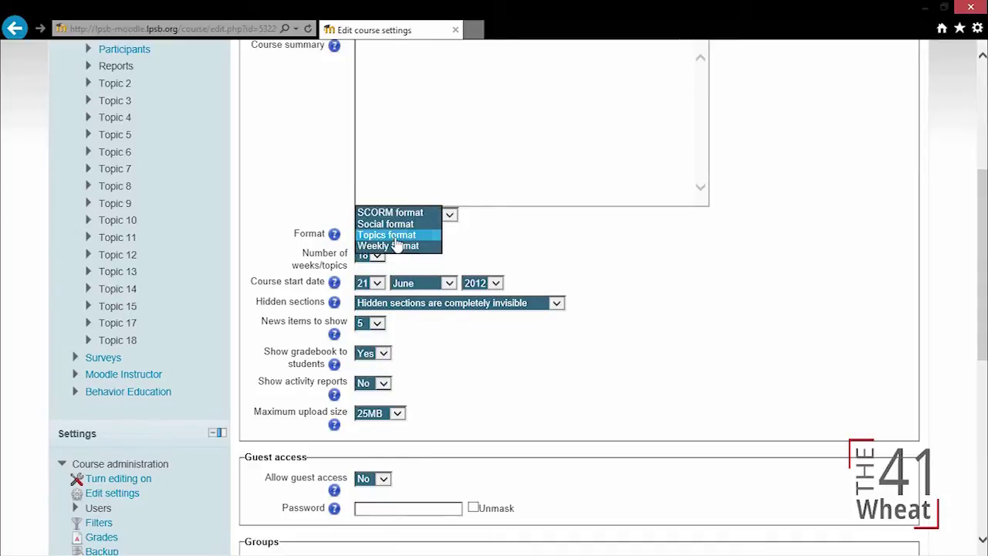
pyautogui.click(475, 250)
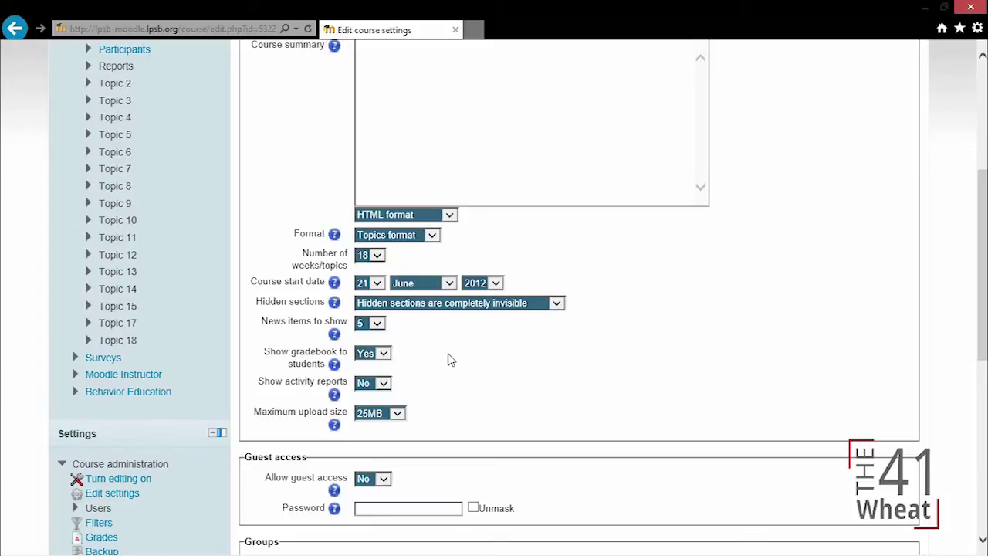
# Step: Leave Show activity reports at No and the maximum upload size at 25MB
pyautogui.click(380, 386)
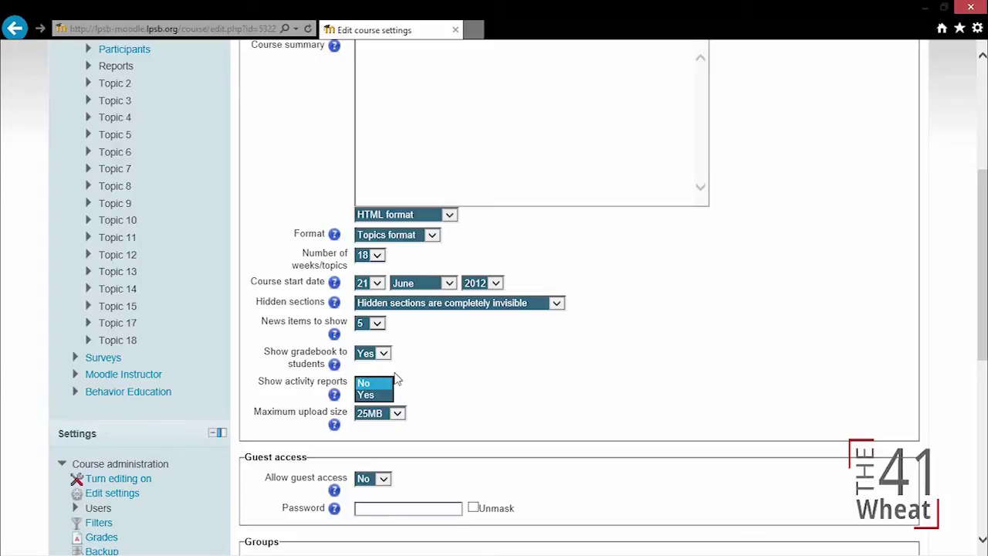
pyautogui.click(456, 382)
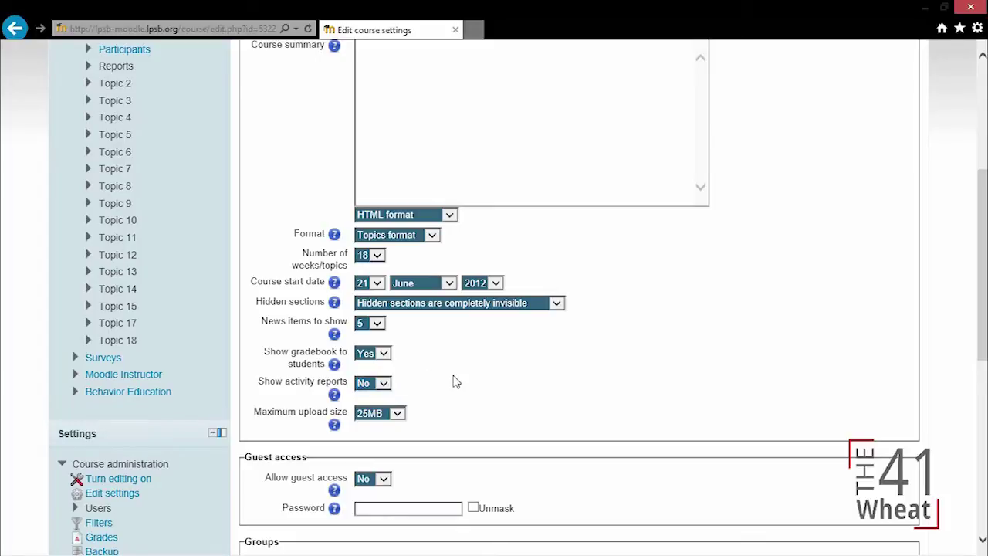
pyautogui.click(391, 414)
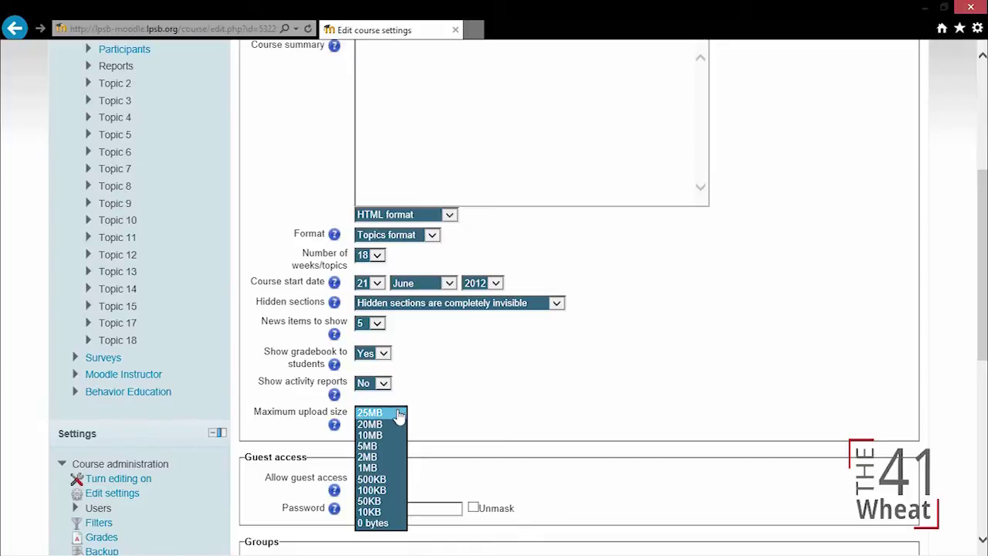
pyautogui.click(399, 415)
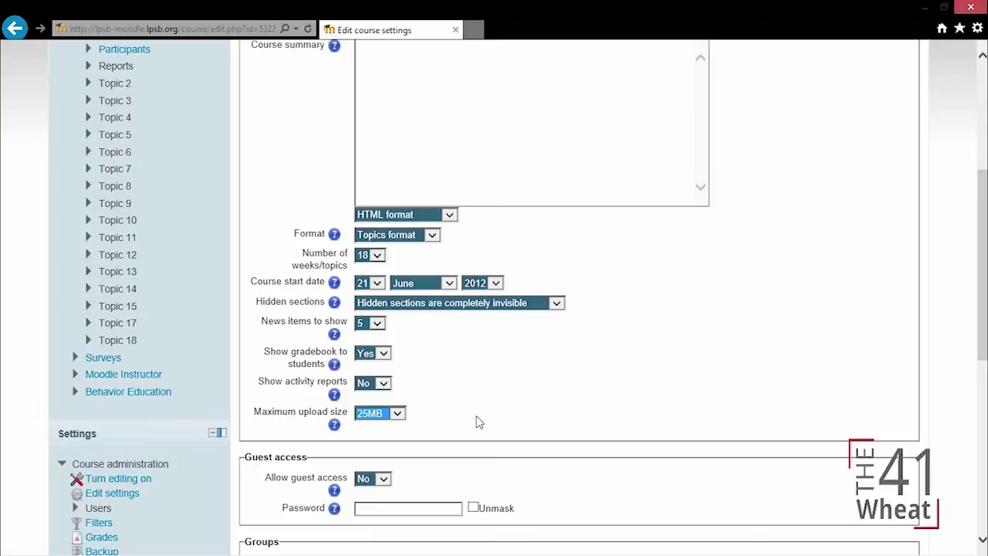
pyautogui.click(388, 419)
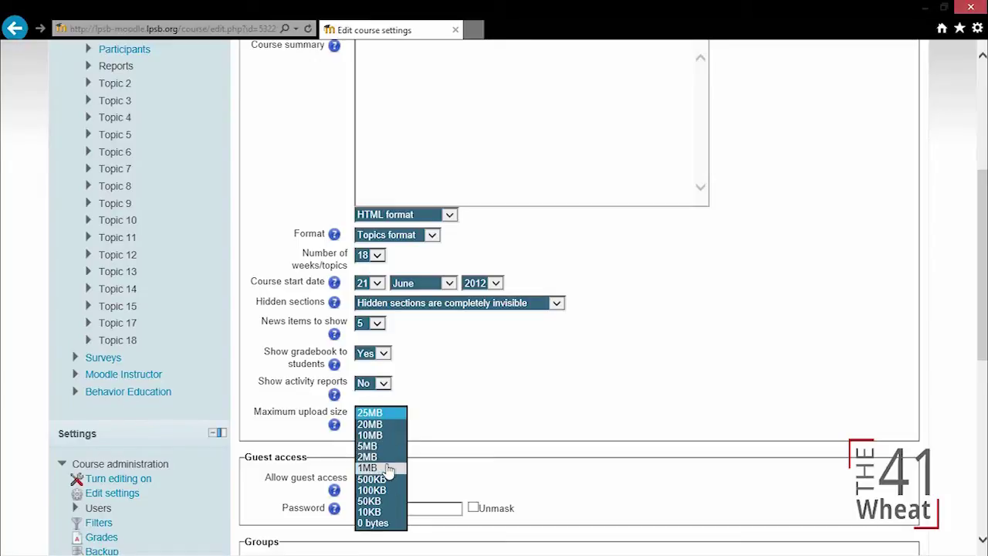
pyautogui.click(372, 384)
pyautogui.click(410, 399)
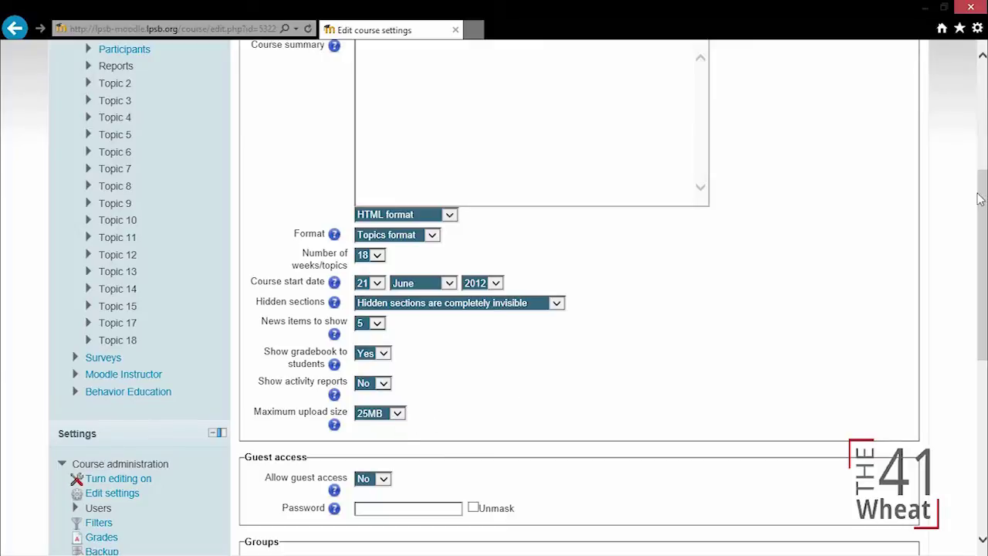
# Step: Allow guest access and enter a guest access password, checking it with Unmask
pyautogui.scroll(-3, 579, 309)
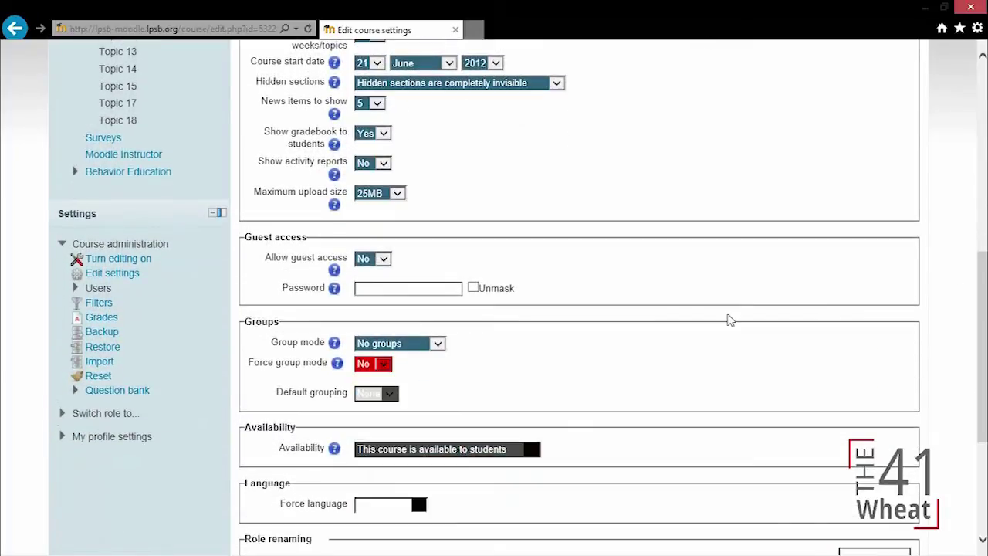
pyautogui.click(369, 259)
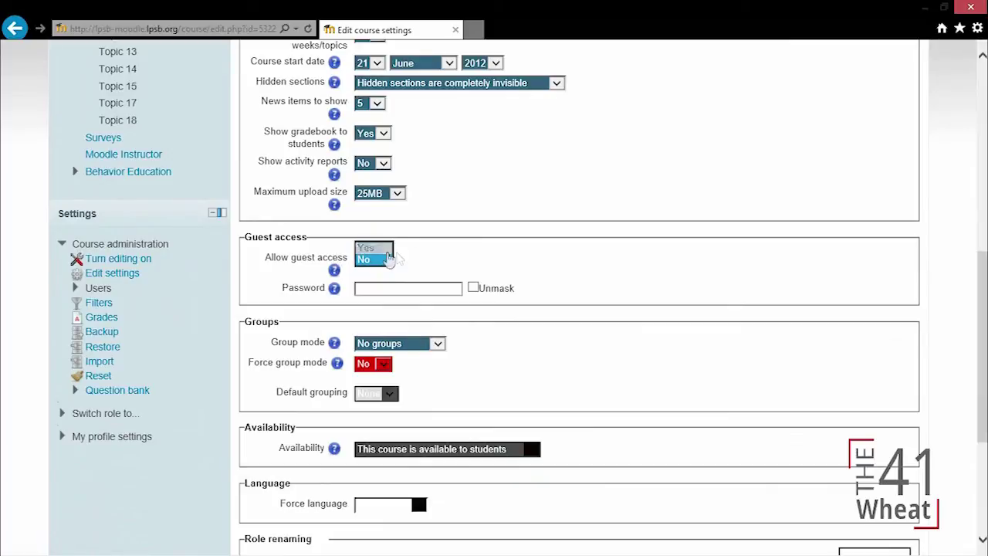
pyautogui.click(377, 248)
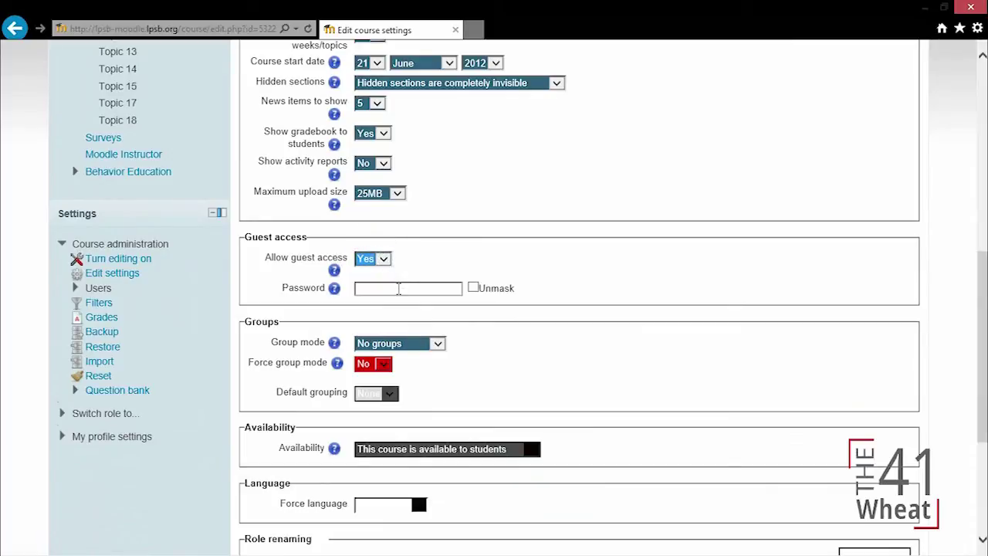
pyautogui.click(399, 288)
pyautogui.write('guest')
pyautogui.click(476, 289)
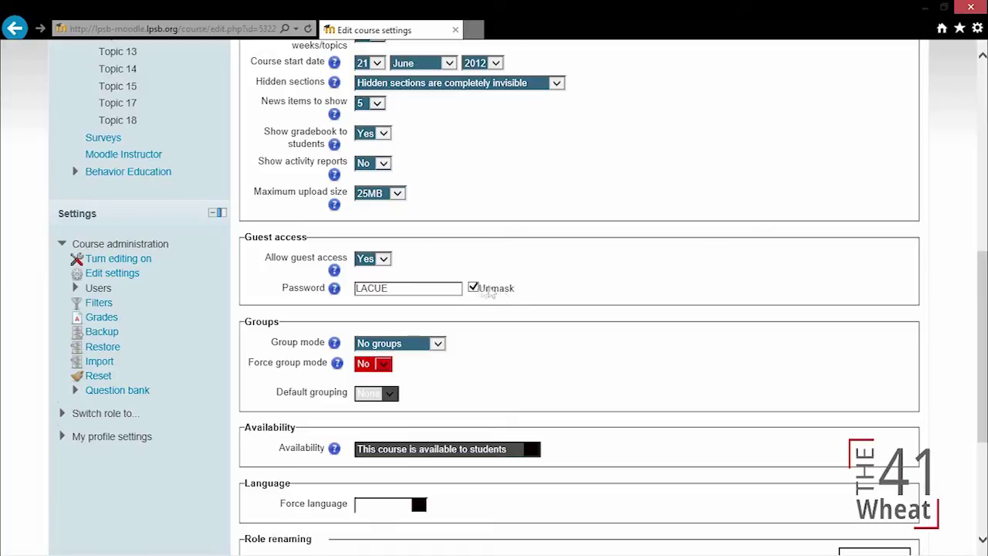
pyautogui.click(474, 289)
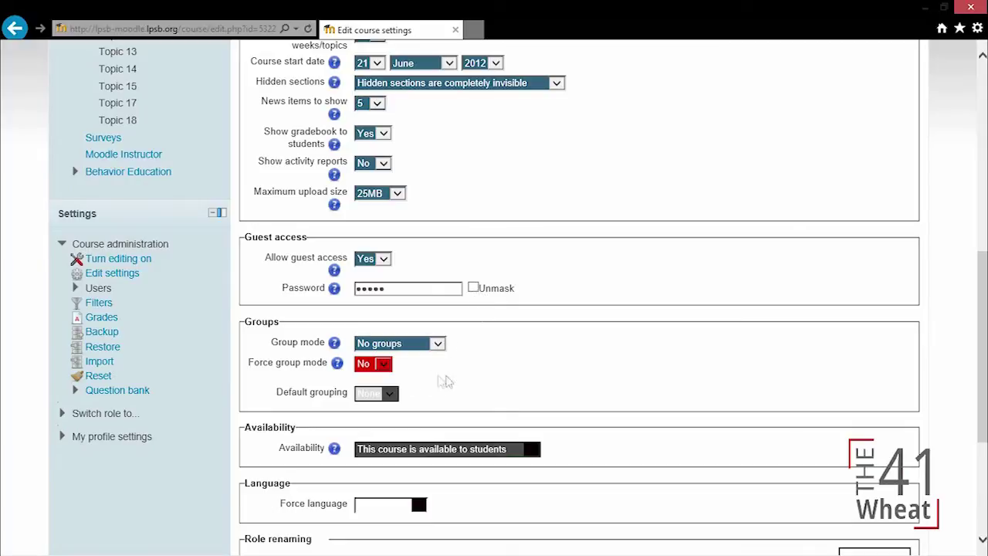
# Step: Keep Group mode at No groups and Force group mode at No
pyautogui.click(429, 346)
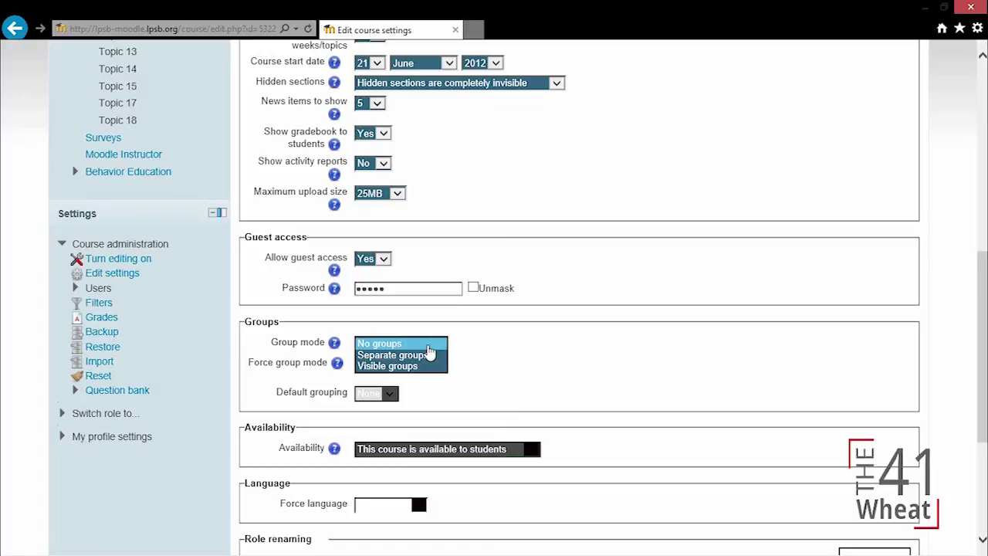
pyautogui.click(440, 384)
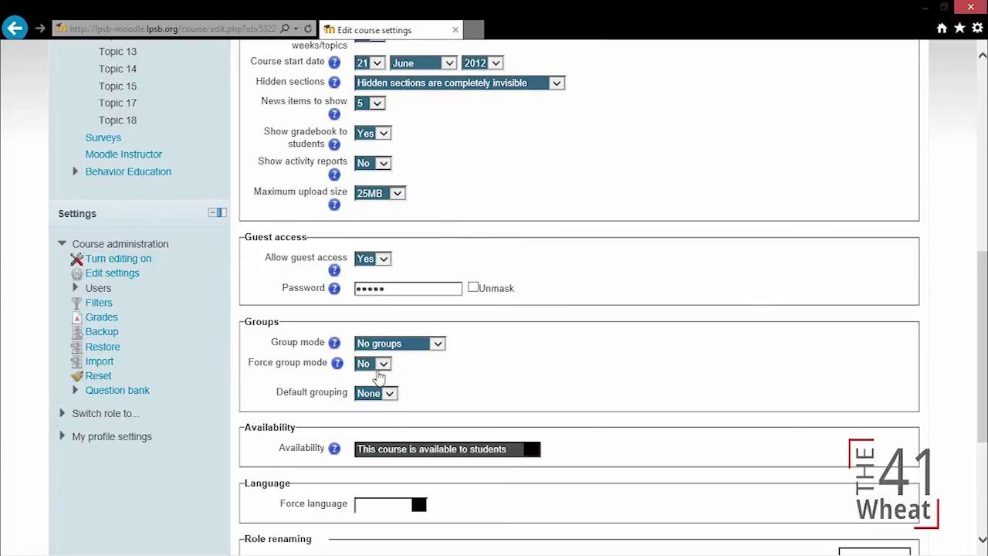
pyautogui.click(376, 374)
pyautogui.click(453, 380)
pyautogui.moveTo(985, 261); pyautogui.dragTo(986, 279)
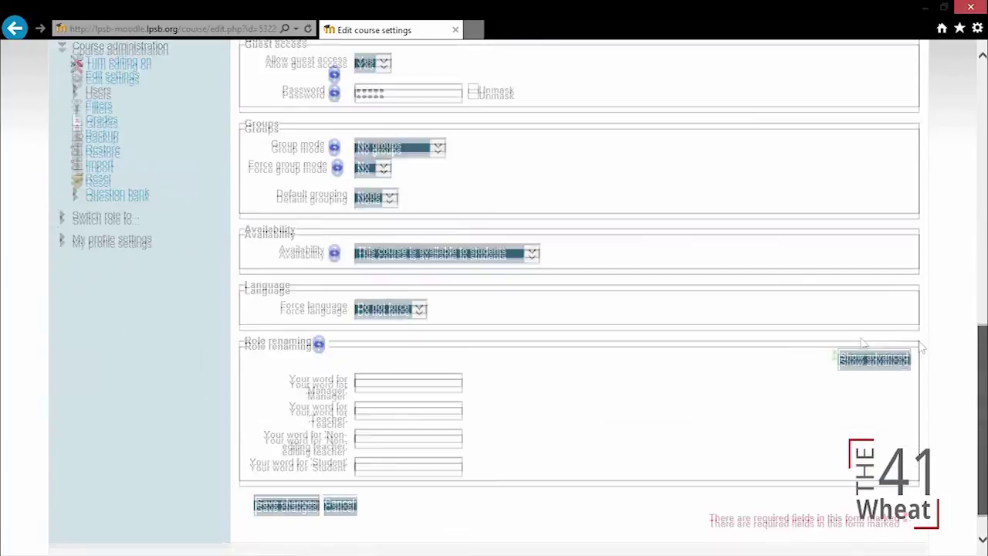
# Step: Keep the course available to students and force the language to English (en)
pyautogui.scroll(-1, 953, 410)
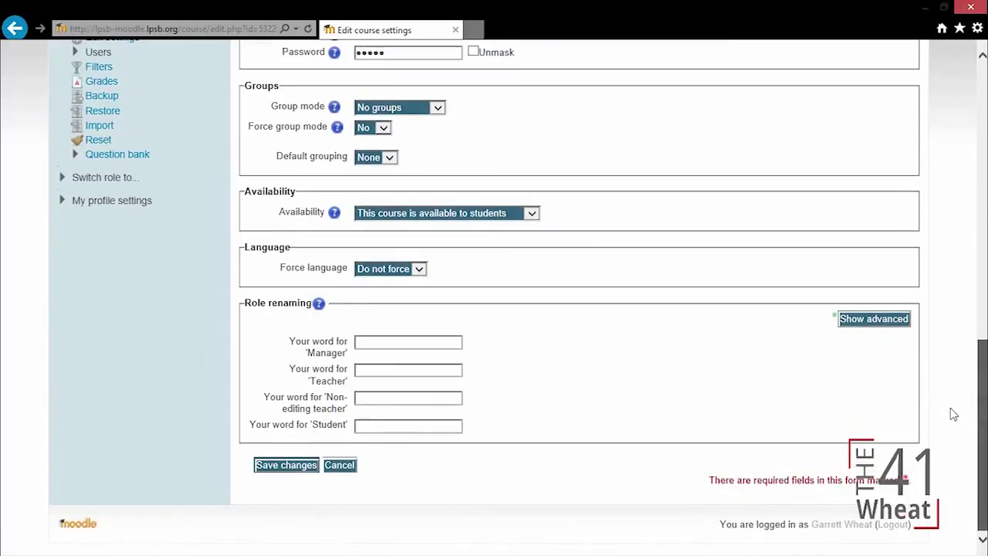
pyautogui.click(437, 214)
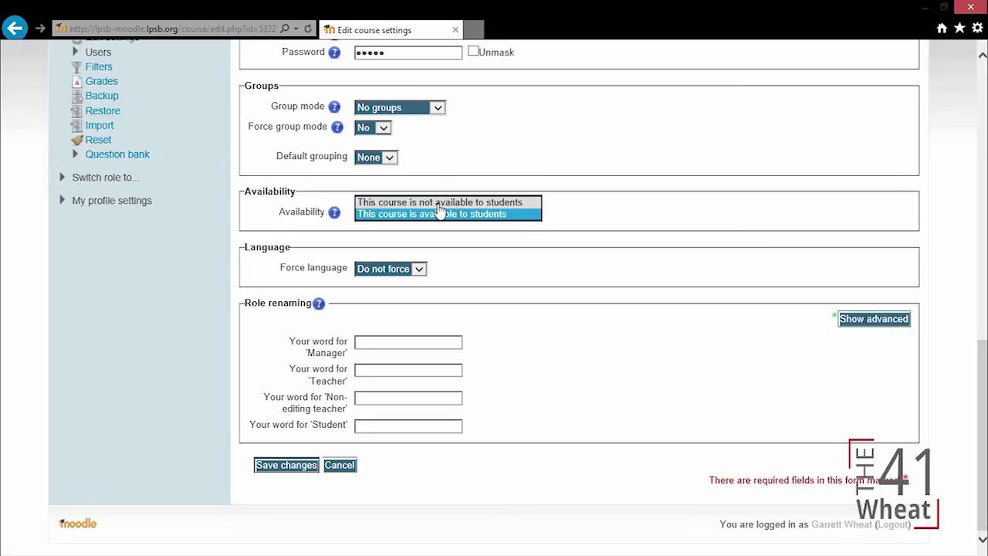
pyautogui.click(438, 203)
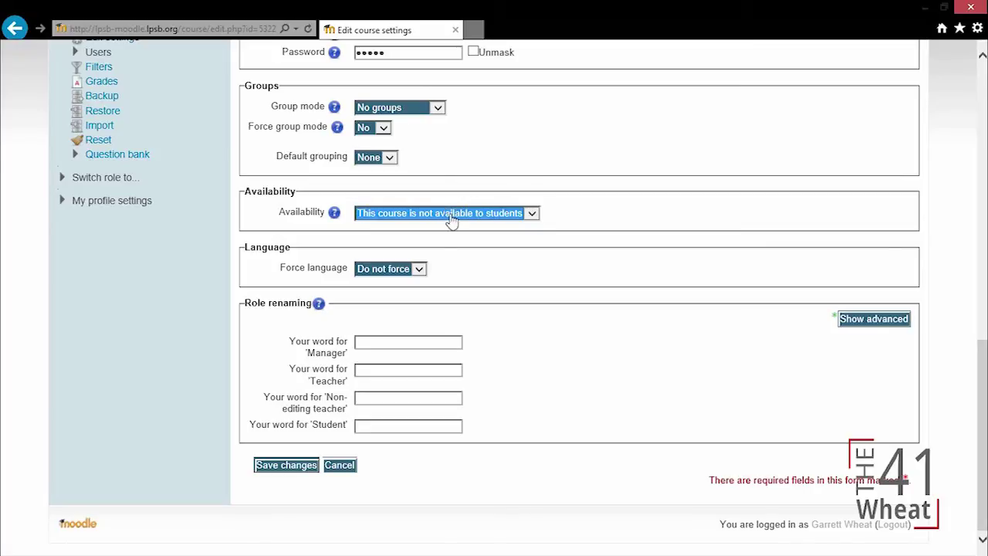
pyautogui.click(453, 216)
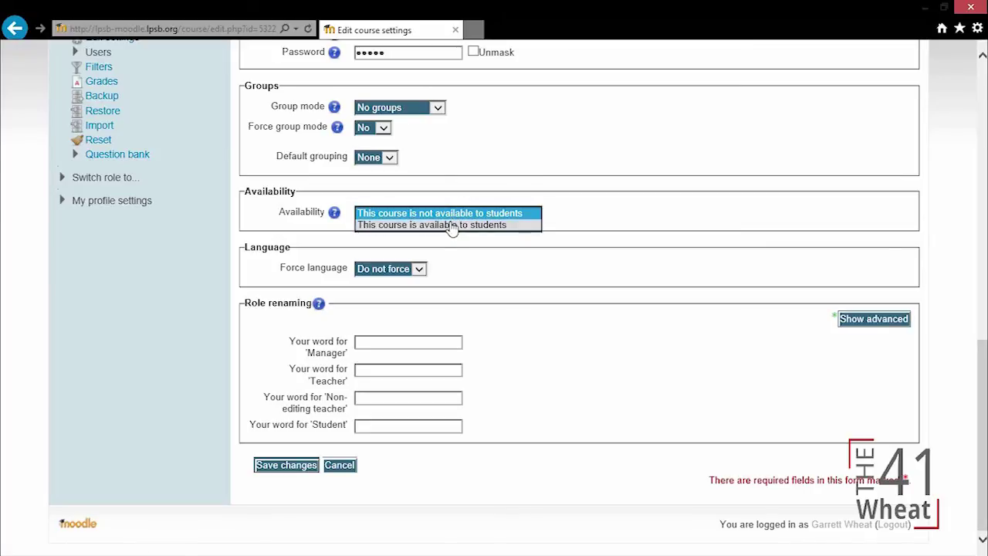
pyautogui.click(452, 228)
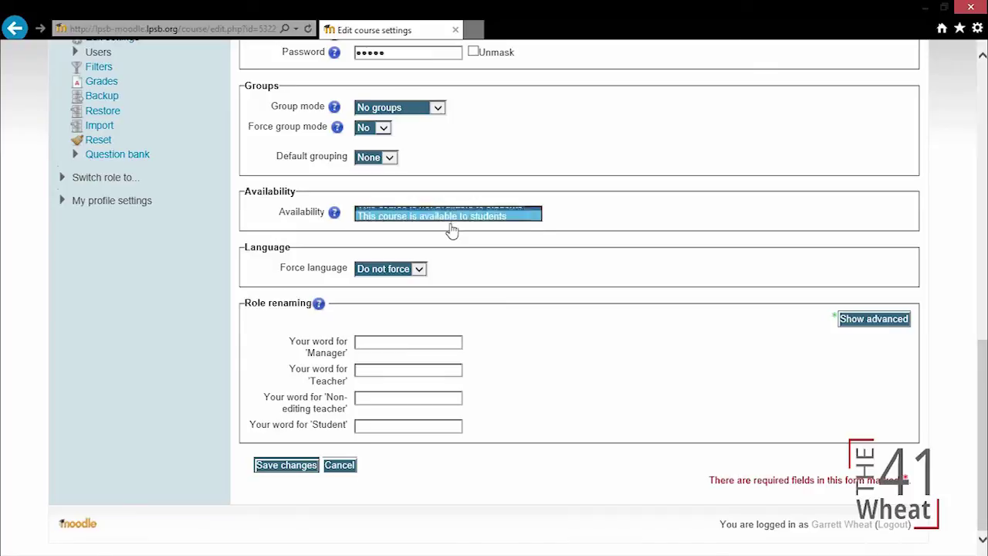
pyautogui.click(386, 271)
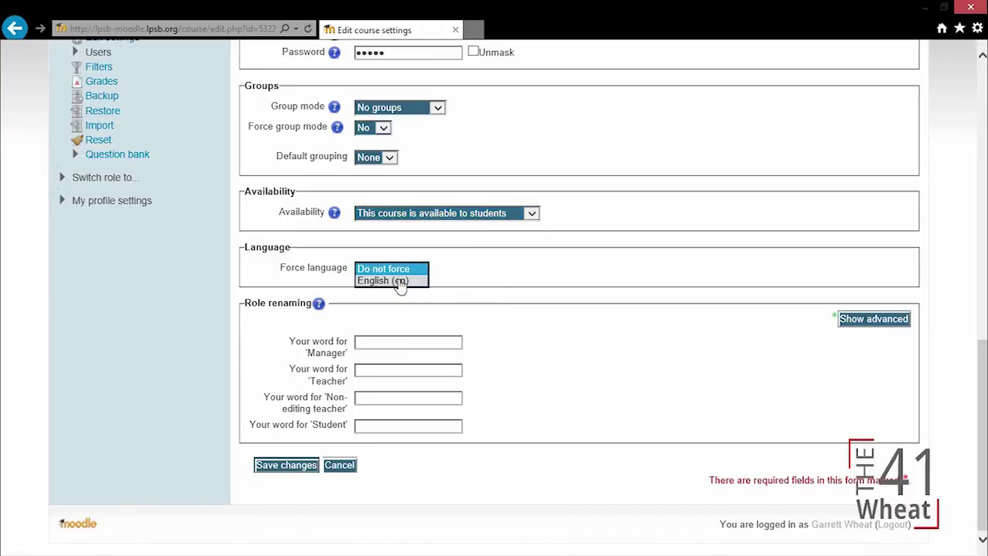
pyautogui.click(400, 282)
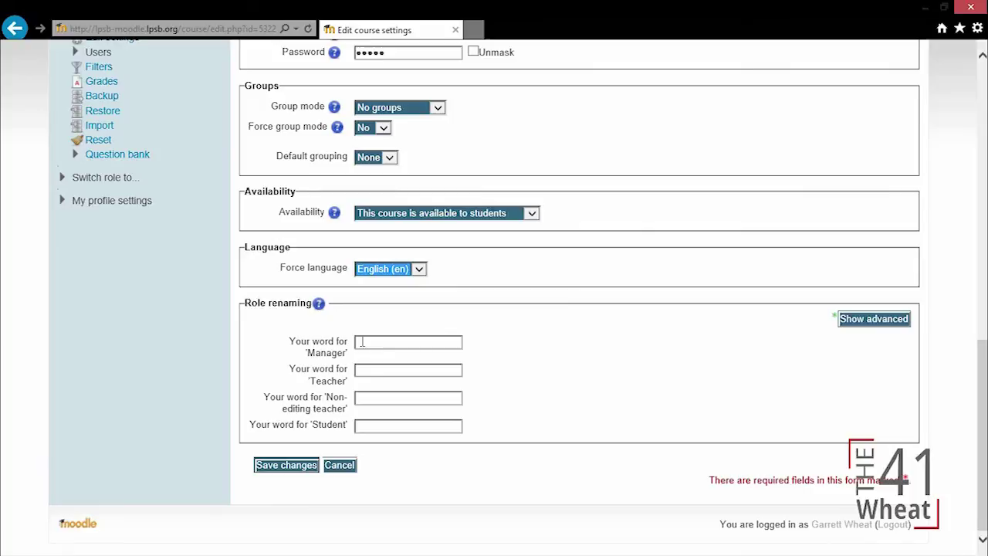
# Step: Leave the Manager, Teacher, Non-editing teacher and Student role renaming fields blank
pyautogui.click(328, 358)
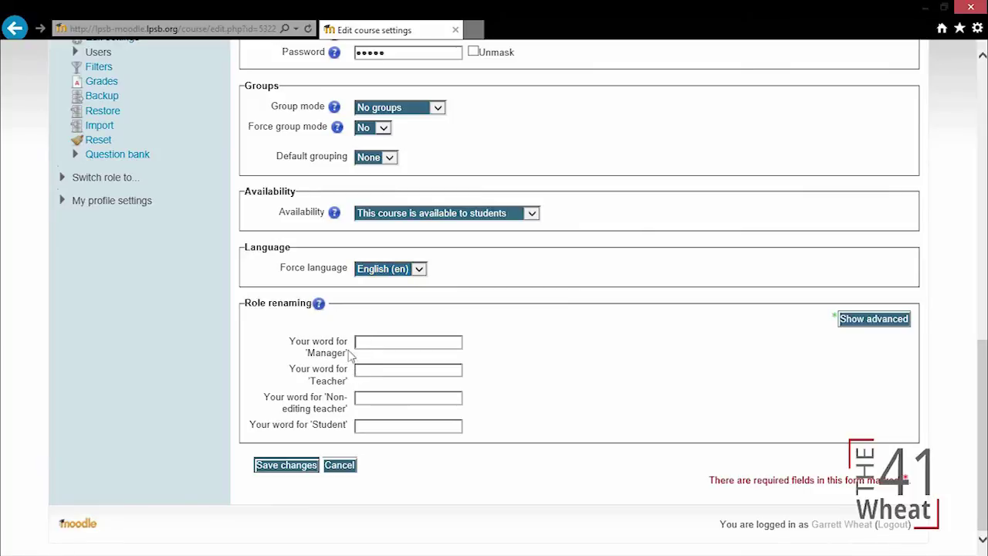
pyautogui.click(385, 342)
pyautogui.click(395, 372)
pyautogui.click(397, 397)
pyautogui.click(369, 425)
pyautogui.click(372, 370)
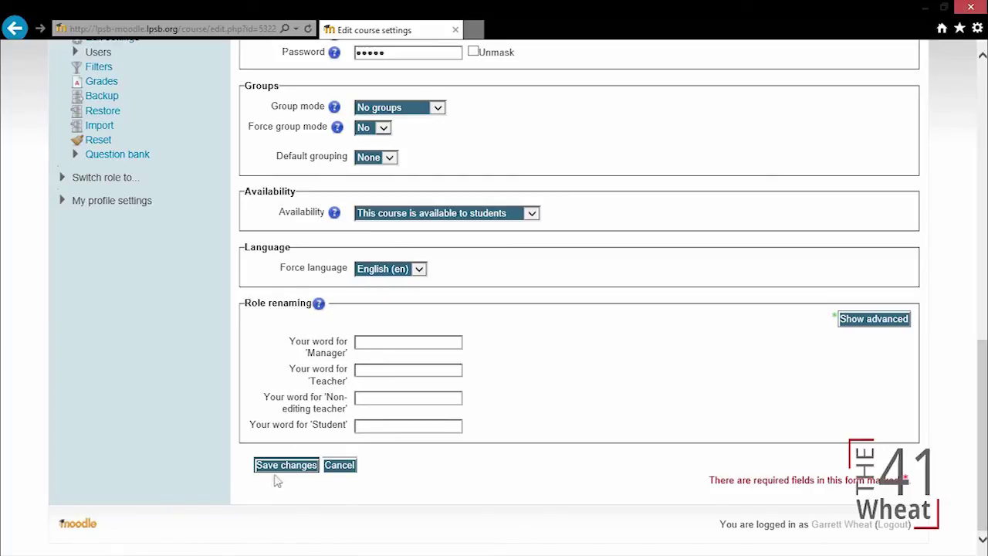